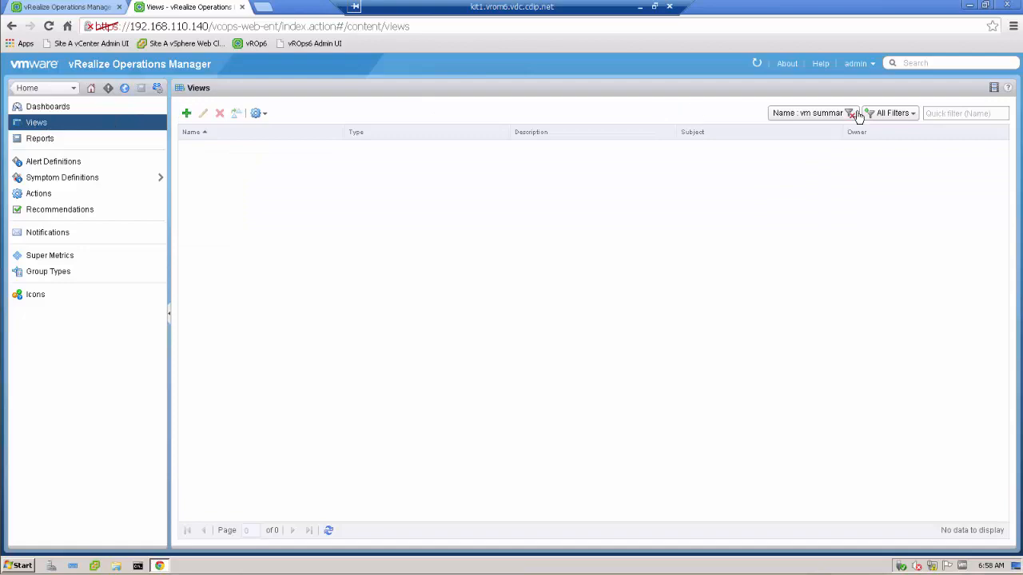
Clear the name filter on the views list and create a new view named VM summary.
click(851, 113)
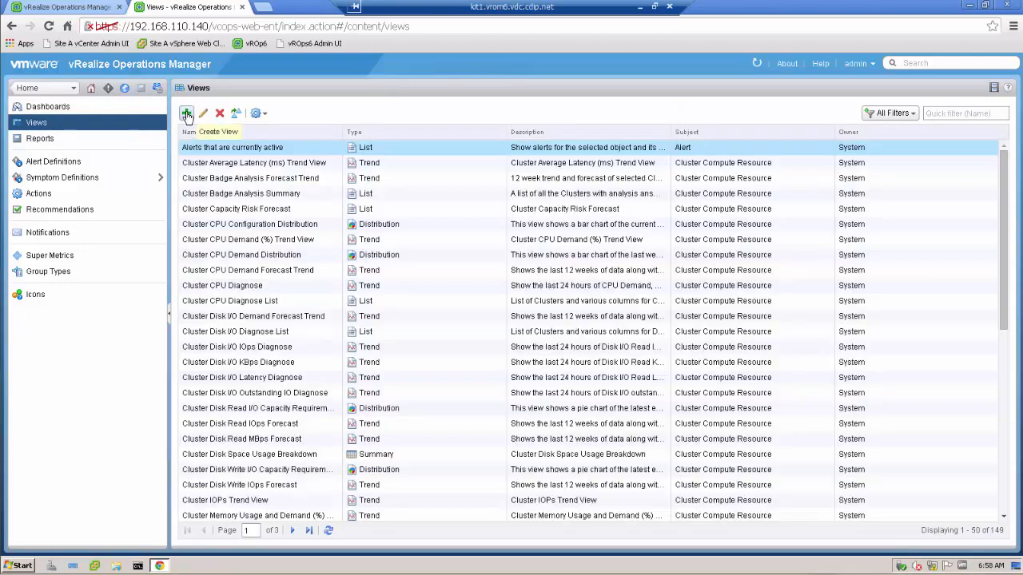
click(186, 115)
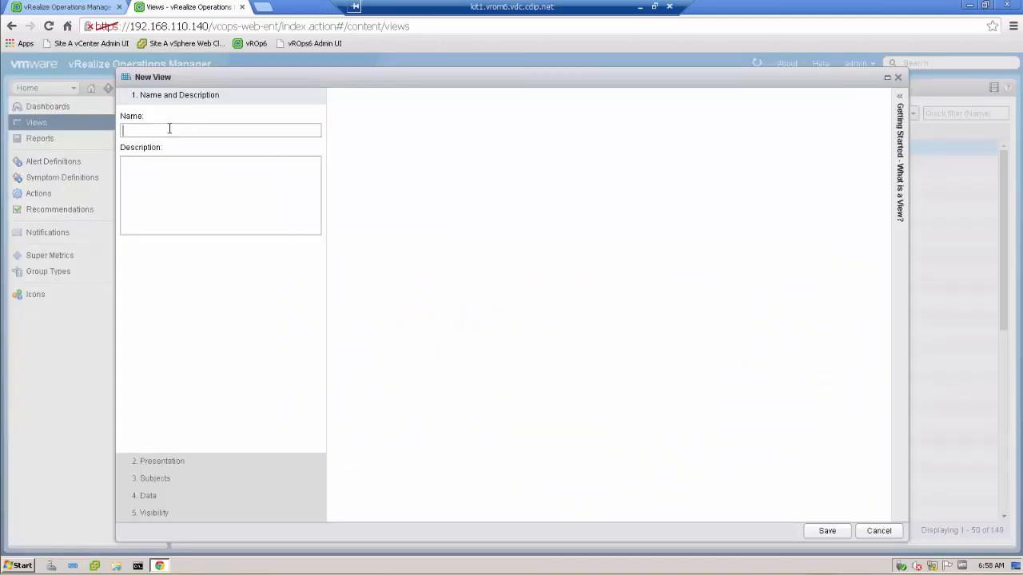
text(VM summa)
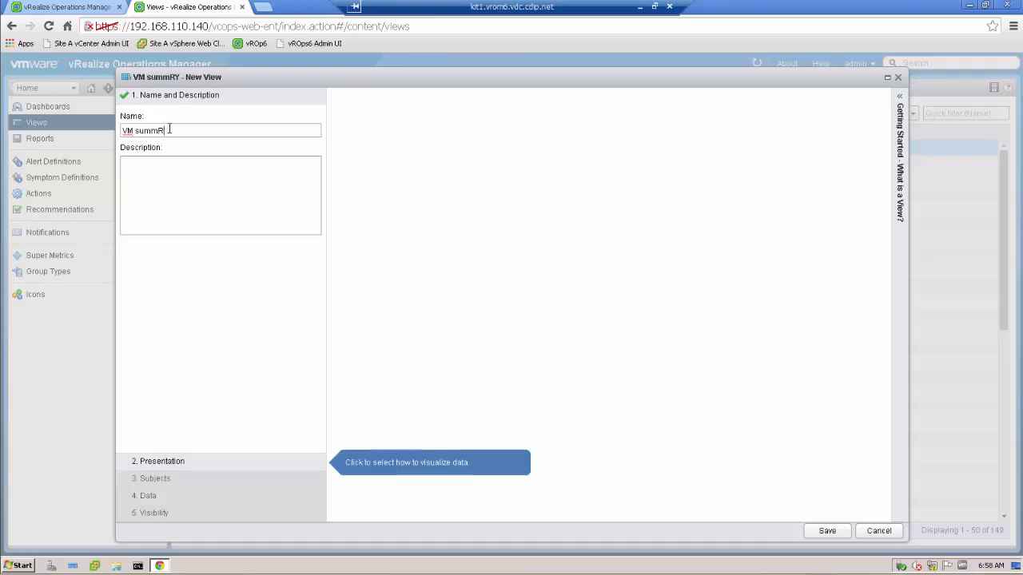
key(BackSpace)
text(ary)
Enter the view description "Show the usage of the guest file systems of the virtual machines".
click(193, 182)
text(Show)
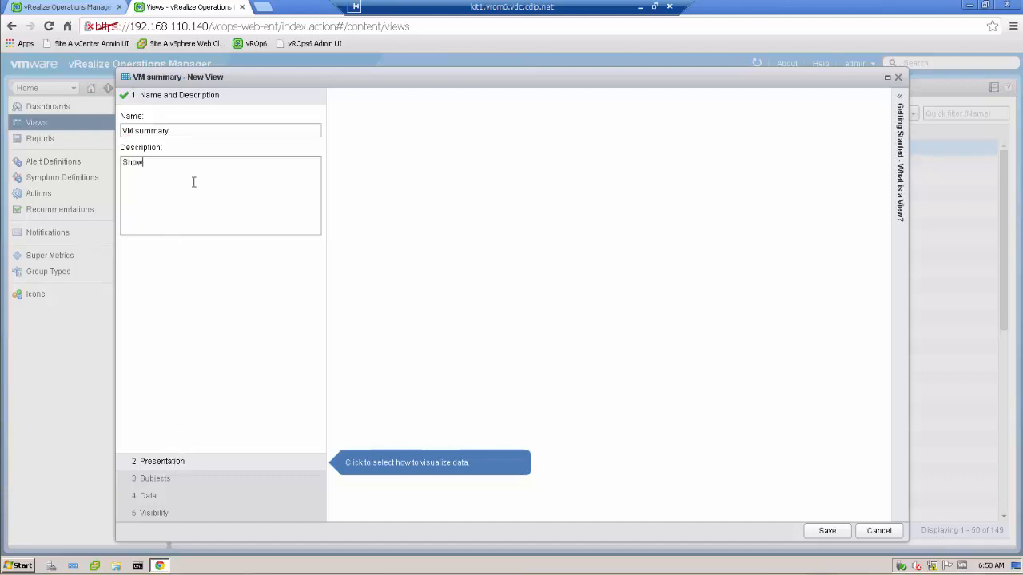
text( the usage of the guest file )
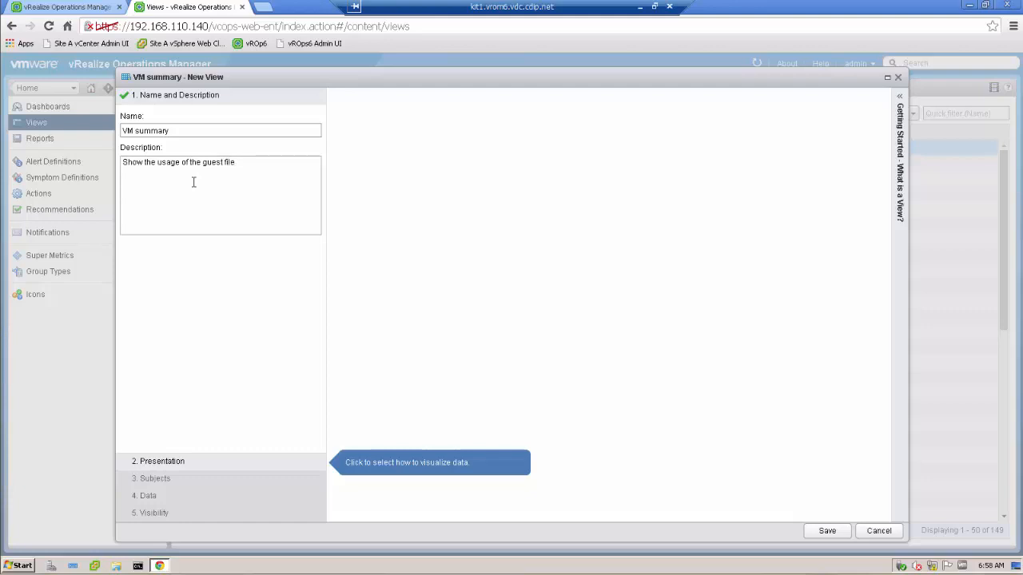
text(systems of the virtual machines)
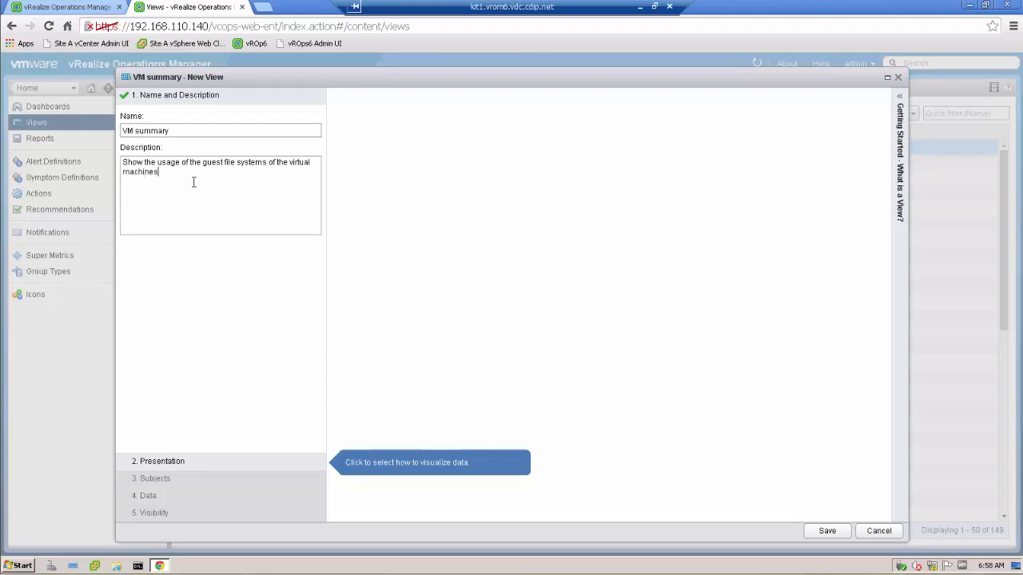
Choose the List presentation for the view and set its subject to Virtual Machine from the vCenter Adapter.
click(176, 463)
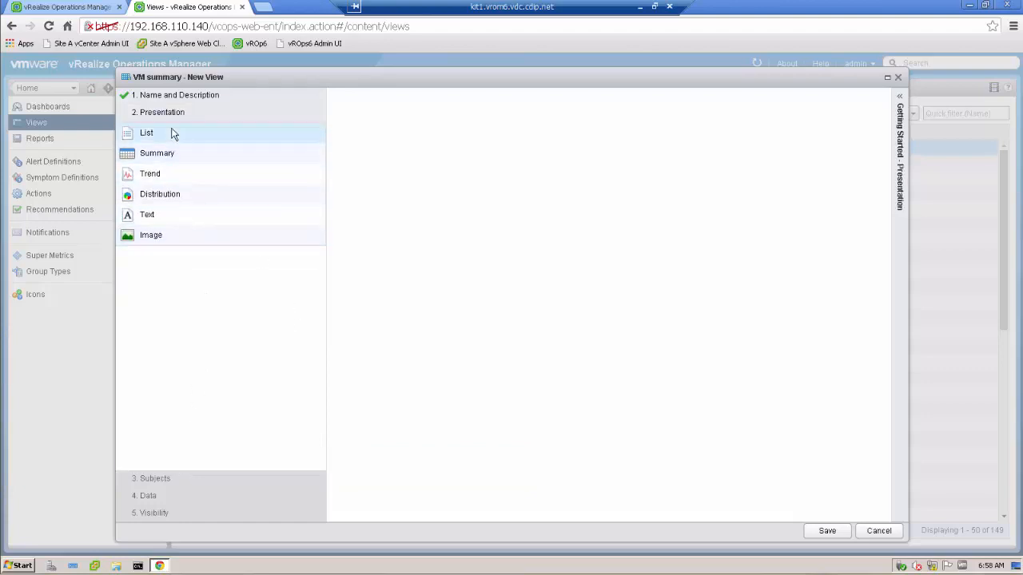
click(173, 134)
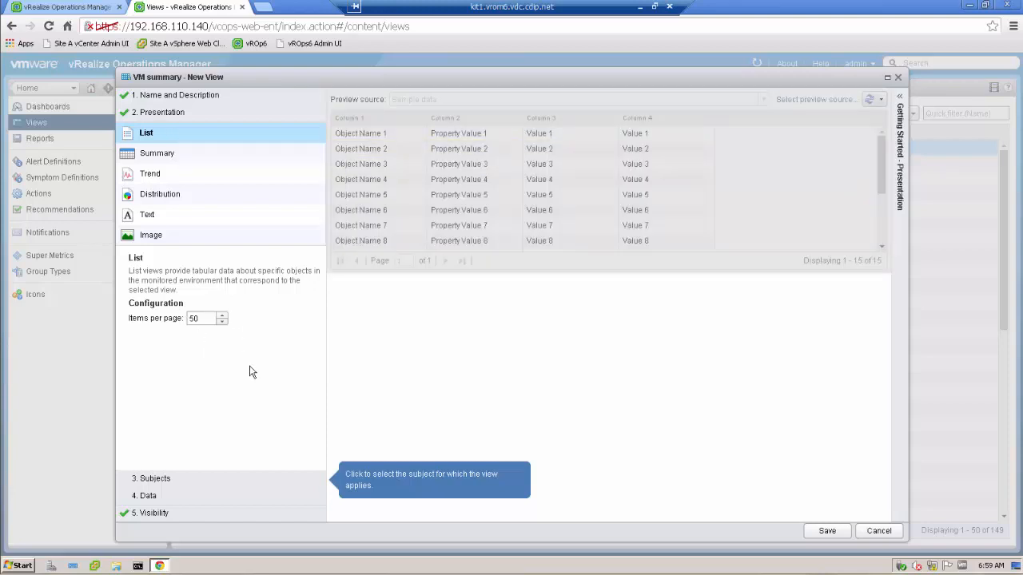
click(174, 481)
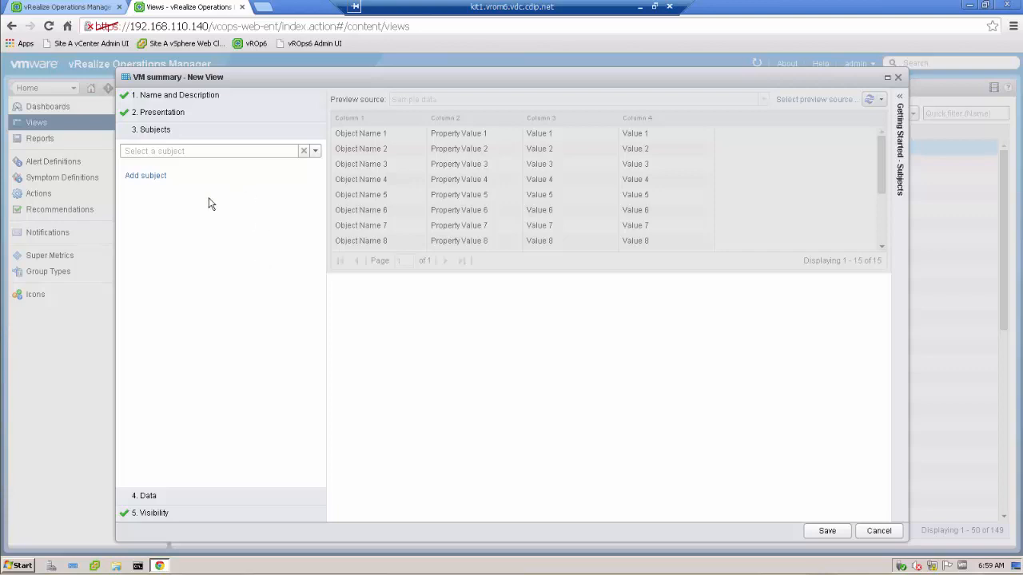
click(316, 151)
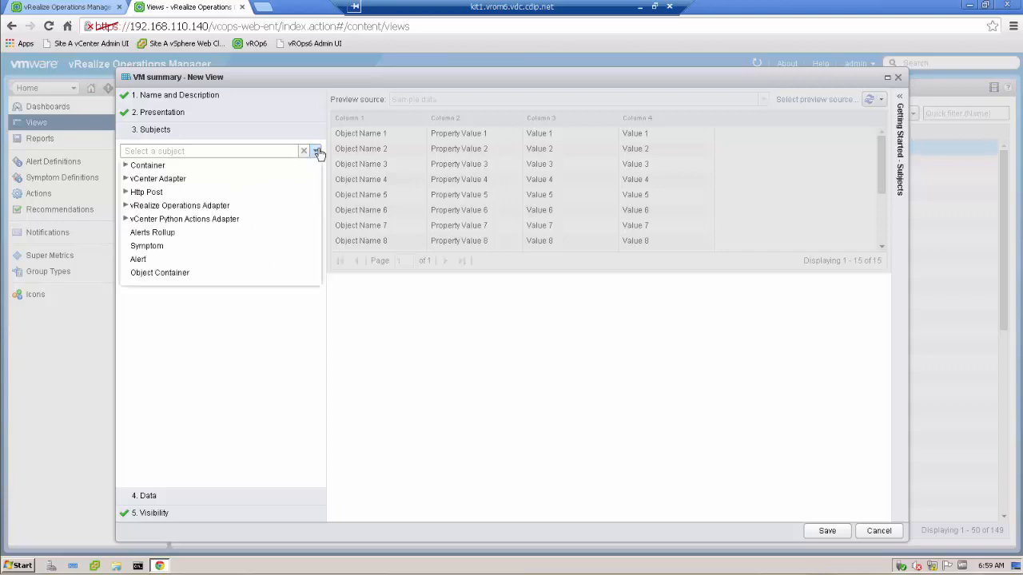
click(126, 178)
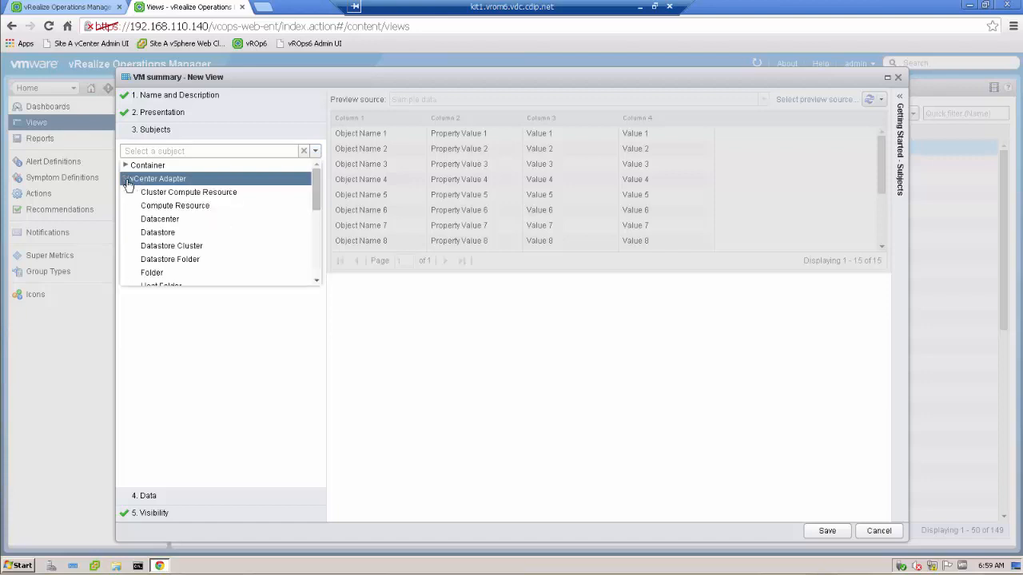
scroll(244, 249, down, 3)
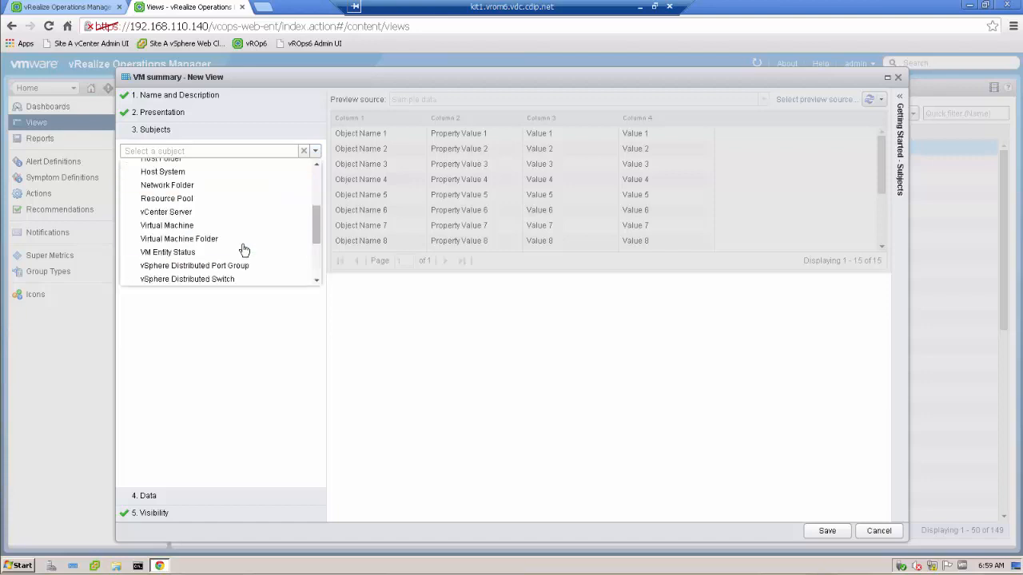
click(168, 225)
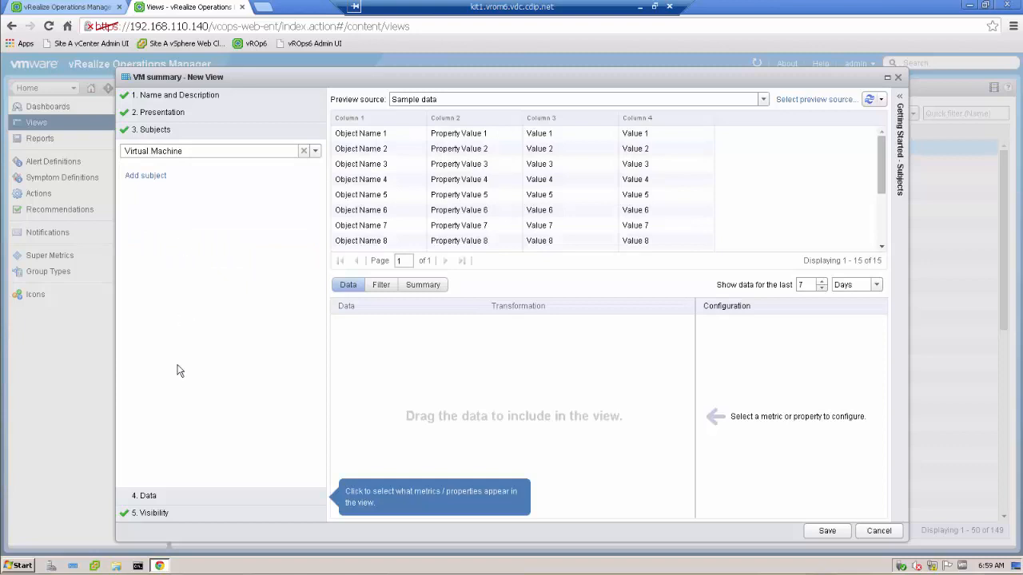
Add the guest file system metric Total Guest File System Capacity (GB) to the view data and label it File System Capacity.
click(149, 497)
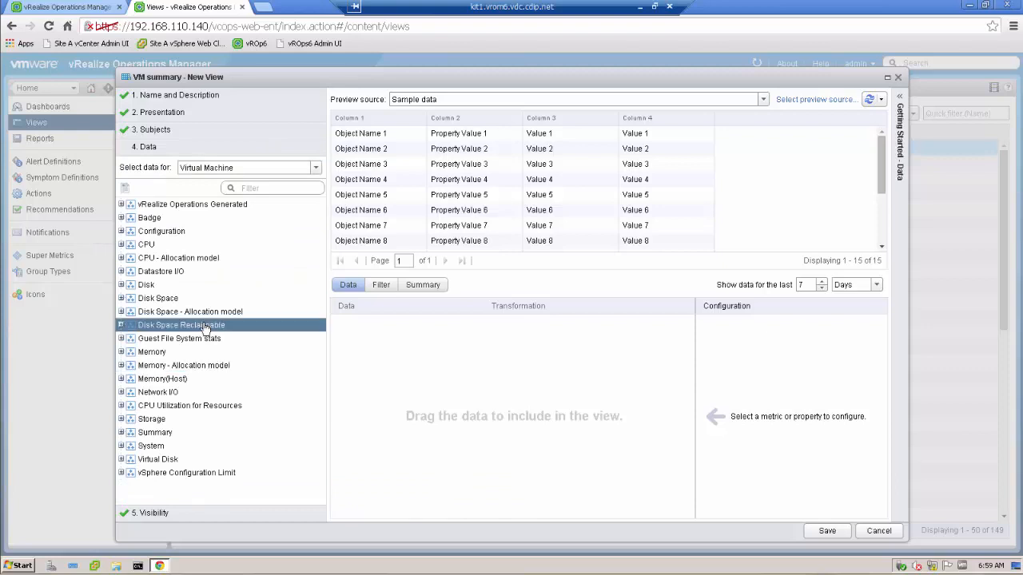
click(212, 316)
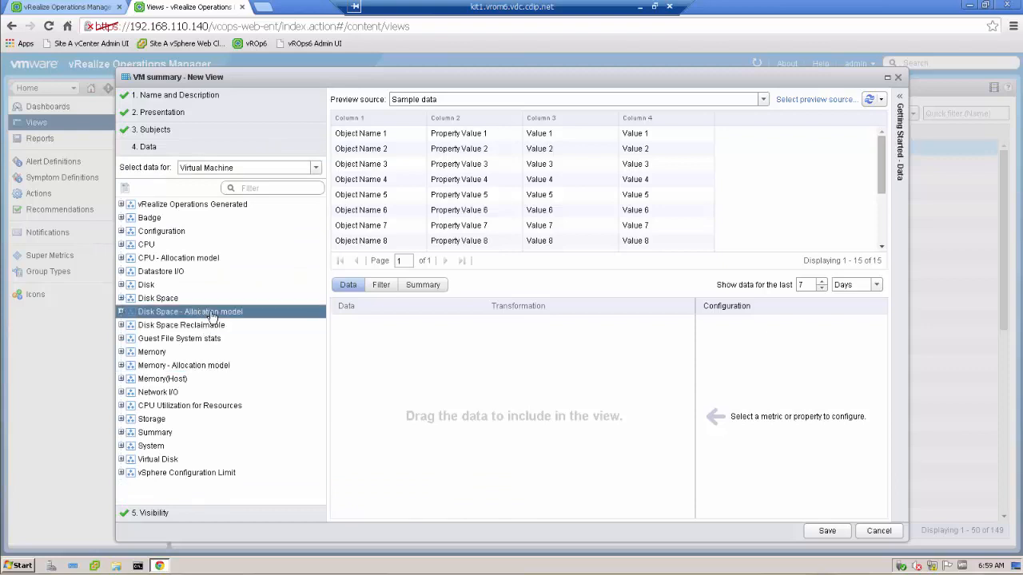
click(121, 339)
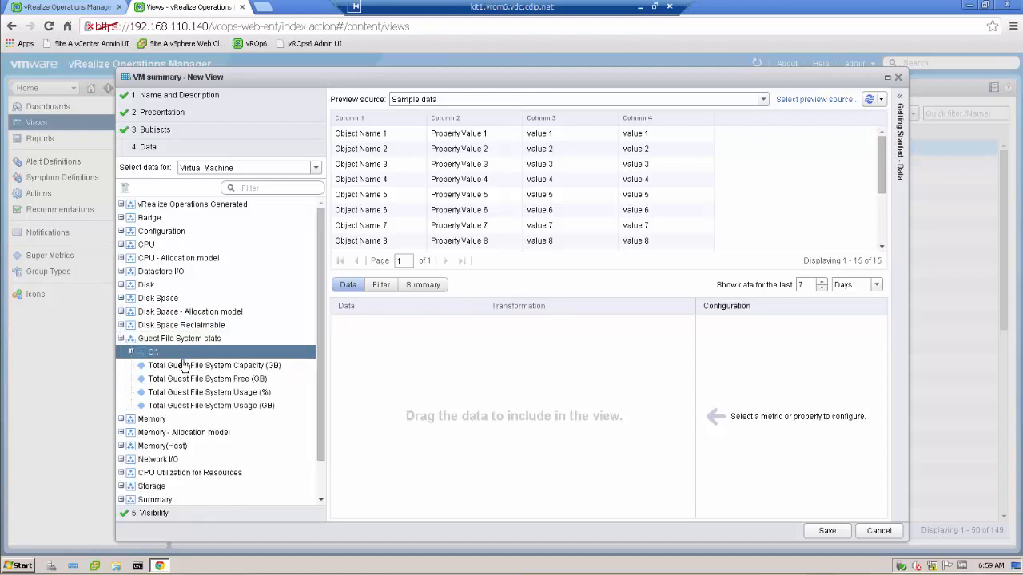
drag(180, 369, 414, 355)
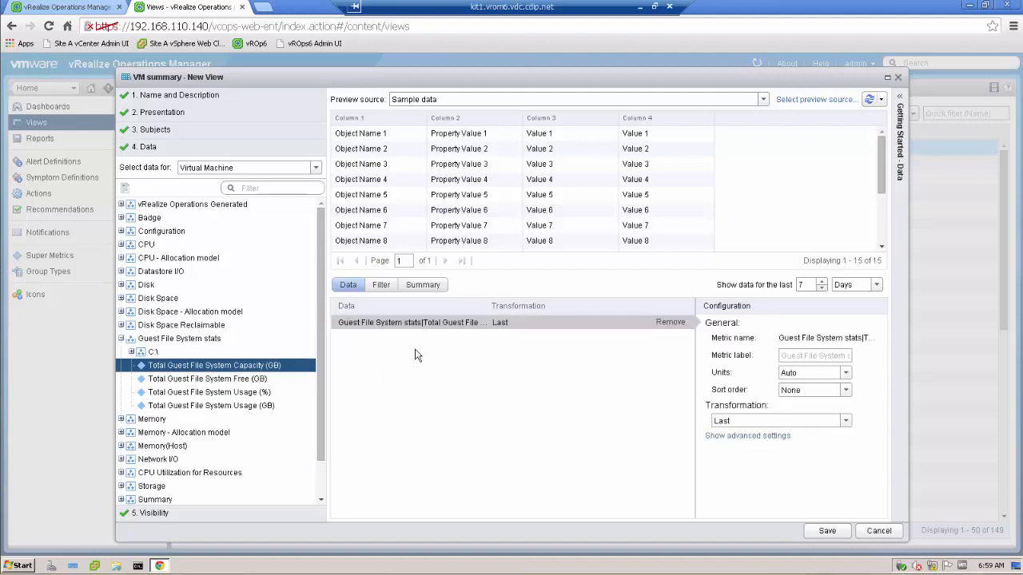
click(401, 331)
click(791, 356)
text(File)
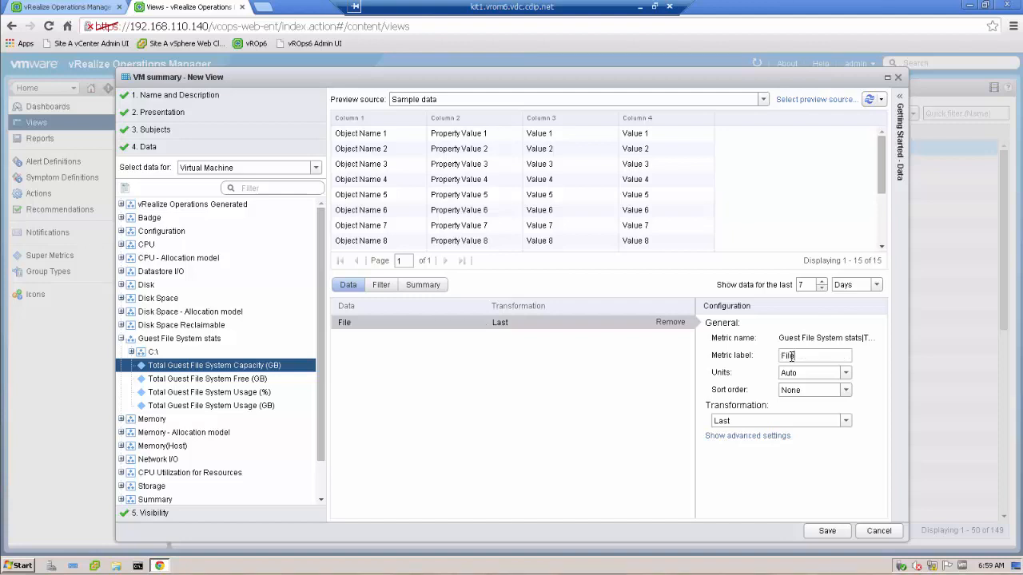
text( System Capac)
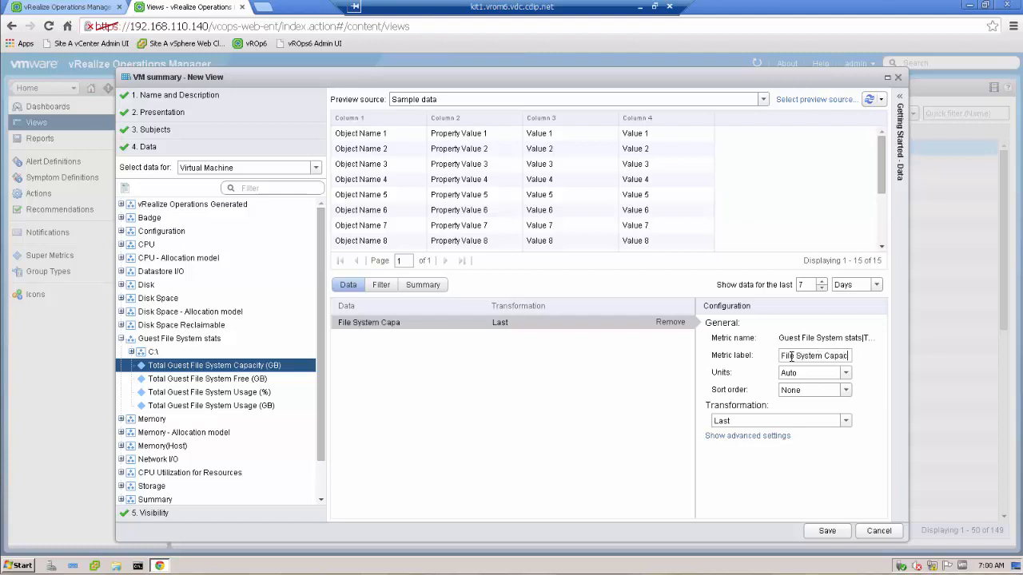
text(ity)
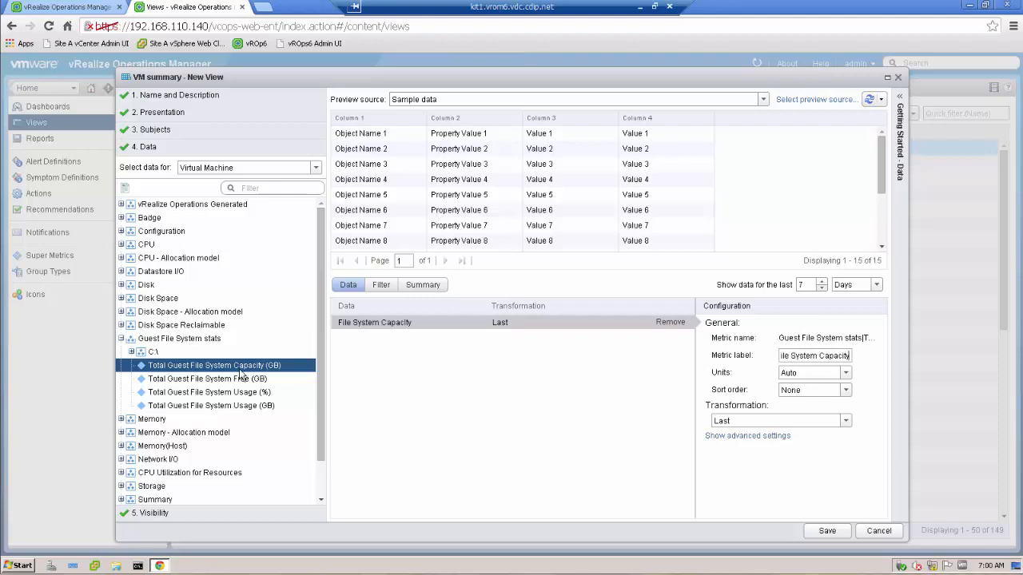
Add the Total Guest File System Free (GB) metric to the view data and label it Free Space.
click(281, 379)
drag(281, 379, 644, 340)
click(802, 355)
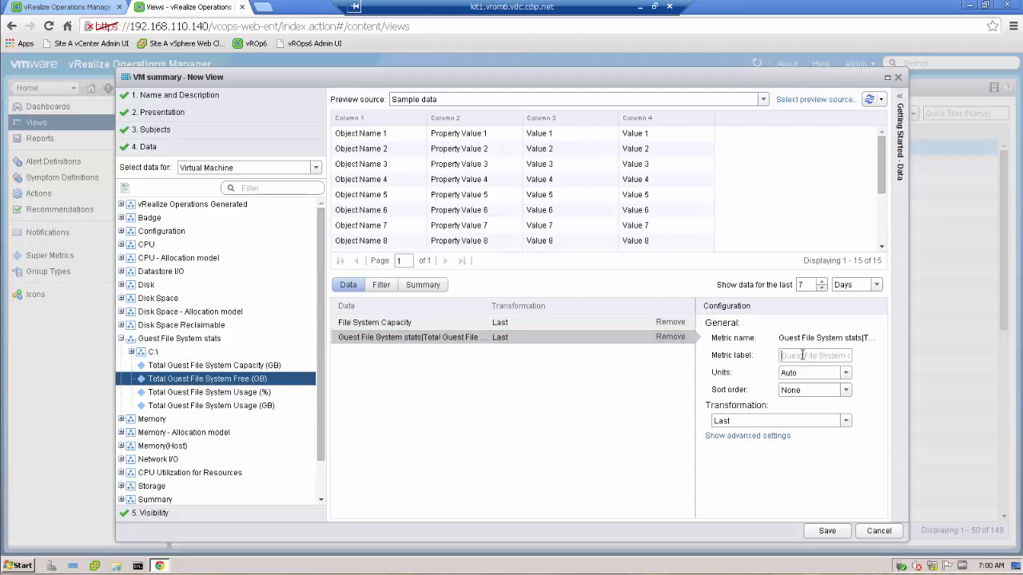
text(Free Space)
Add the Total Guest File System Usage (%) metric to the view data and label it Usage %.
click(239, 392)
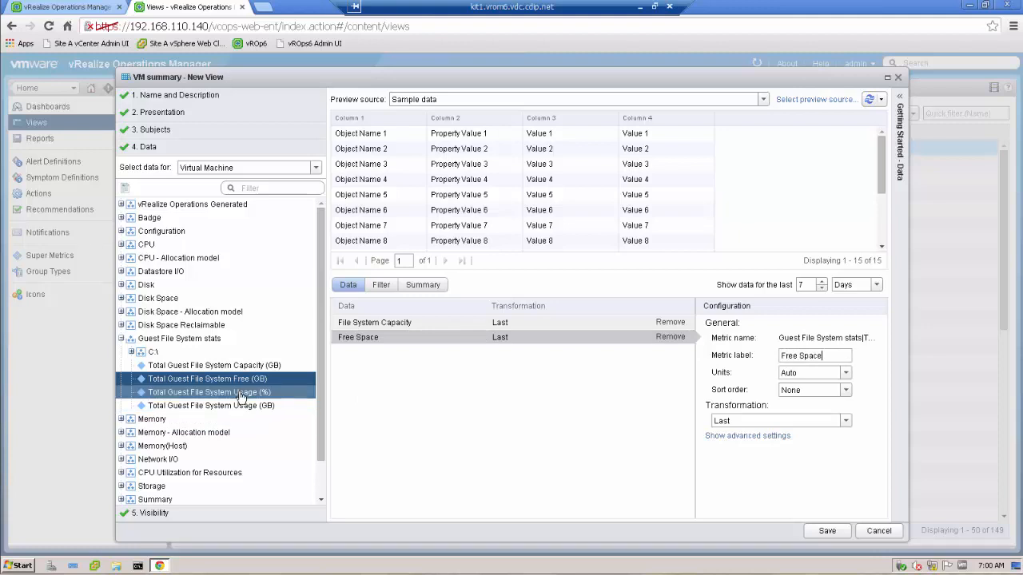
drag(418, 375, 604, 372)
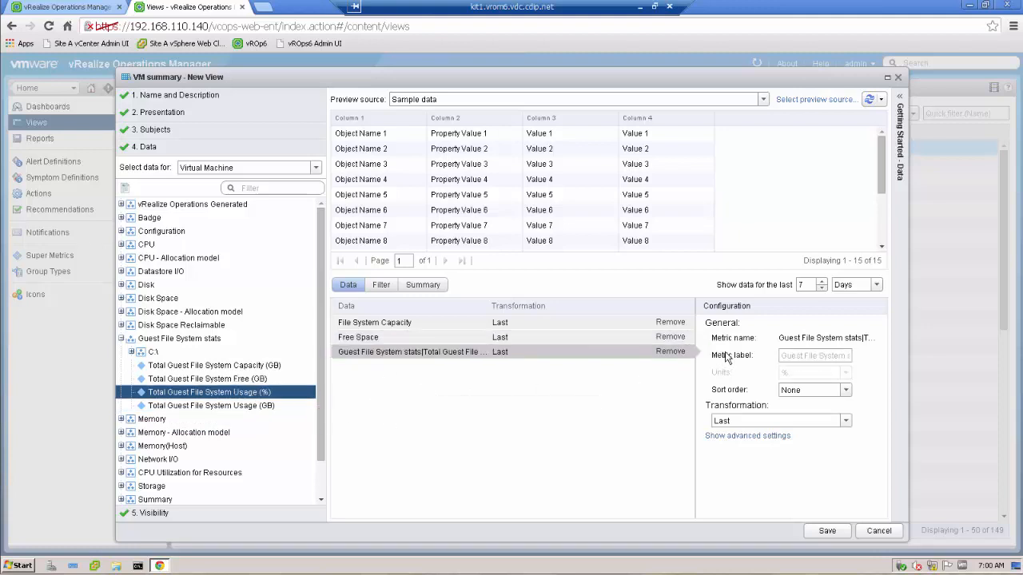
click(795, 355)
text(Usage %)
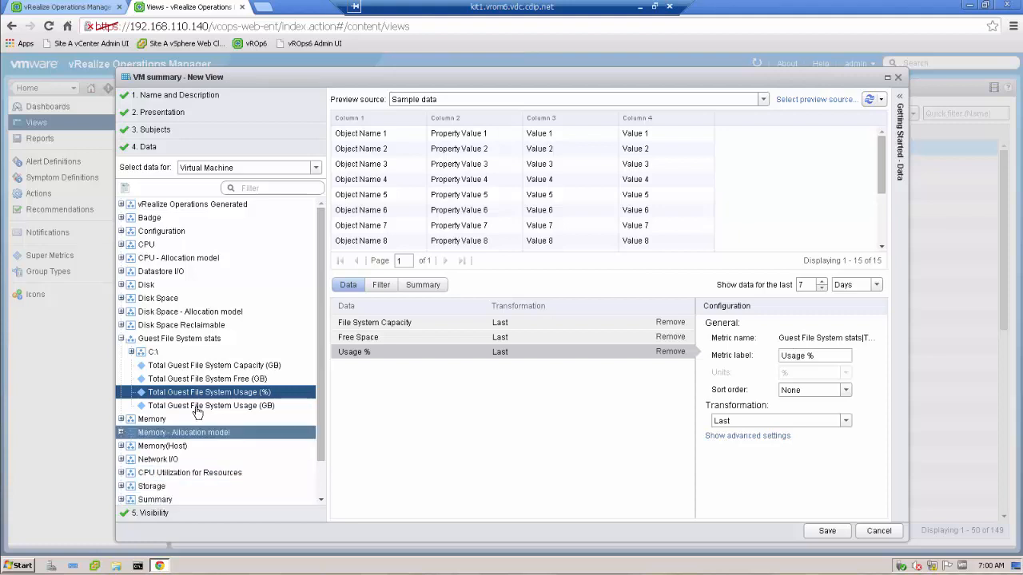
Add the Total Guest File System Usage (GB) metric to the view data and label it Usage GB.
drag(197, 412, 465, 399)
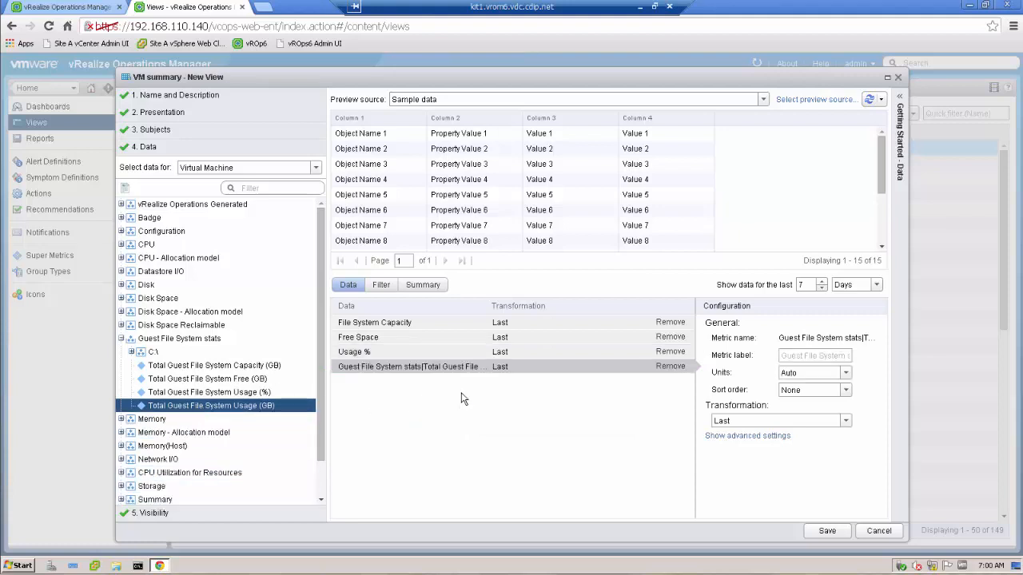
click(793, 356)
text(Usage GB)
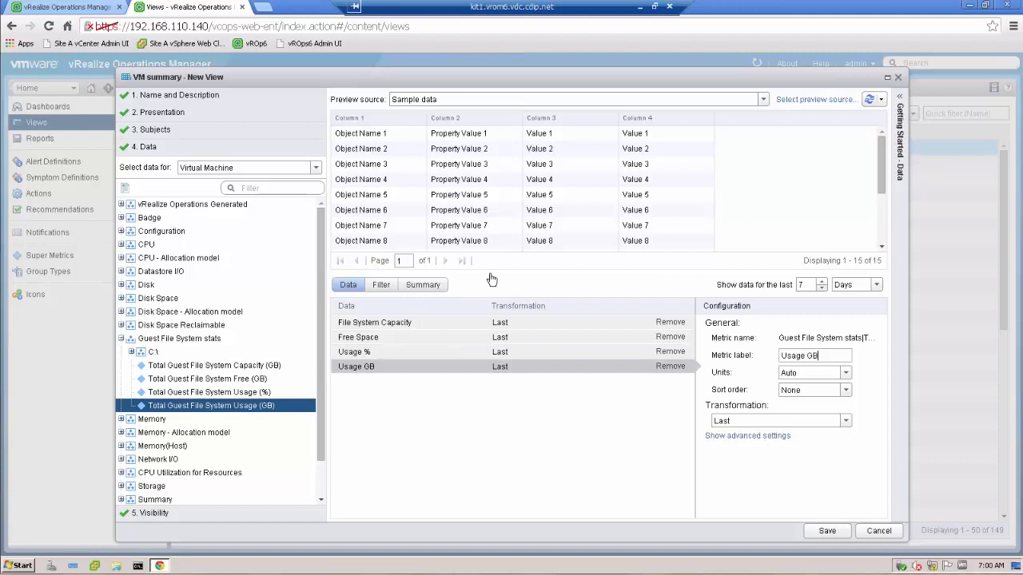
Set the preview source to vc-l-01a.corp.local under vSphere World and review the virtual machine rows in the preview.
click(823, 100)
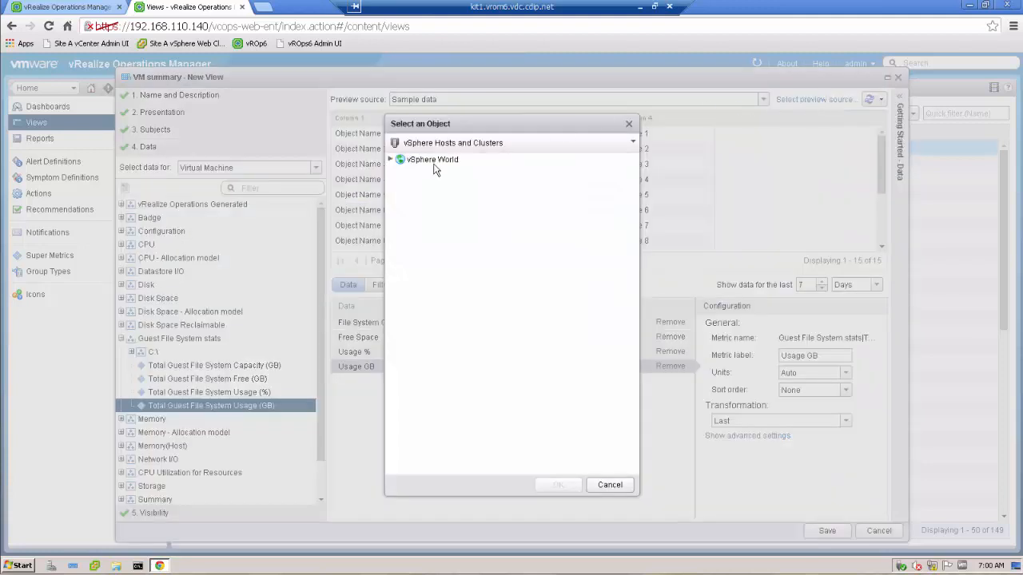
click(391, 163)
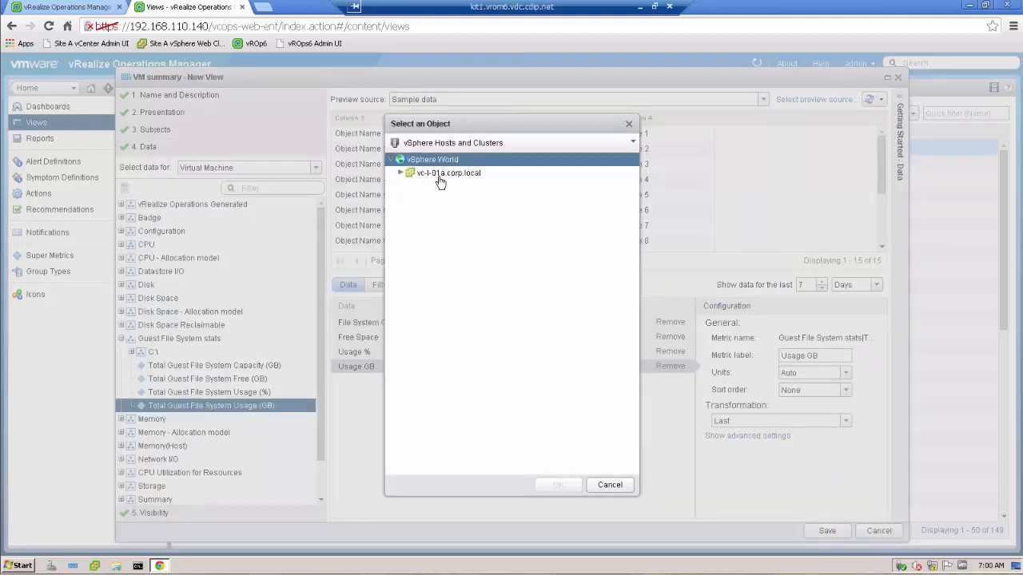
click(439, 178)
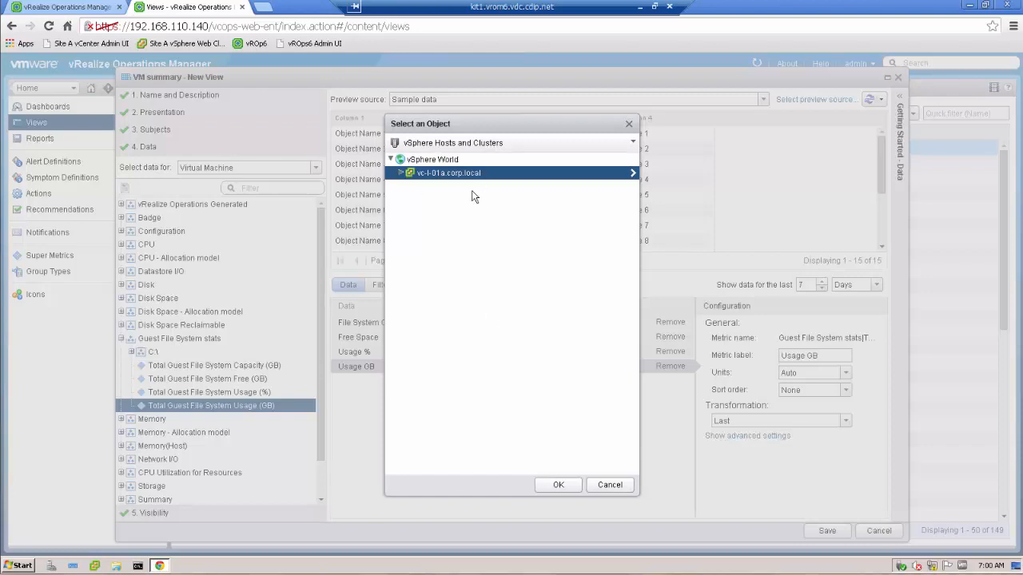
click(558, 485)
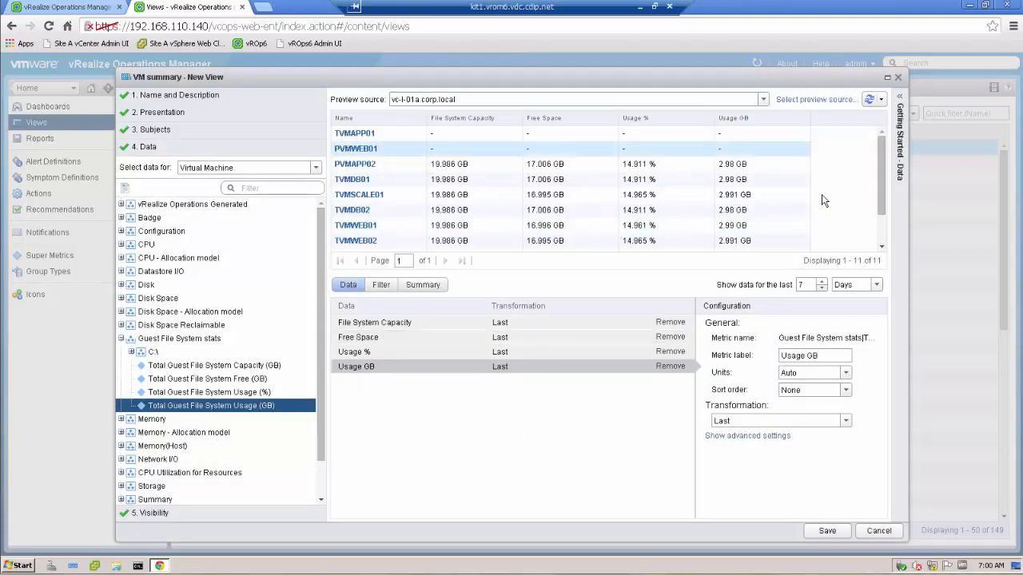
drag(882, 156, 884, 221)
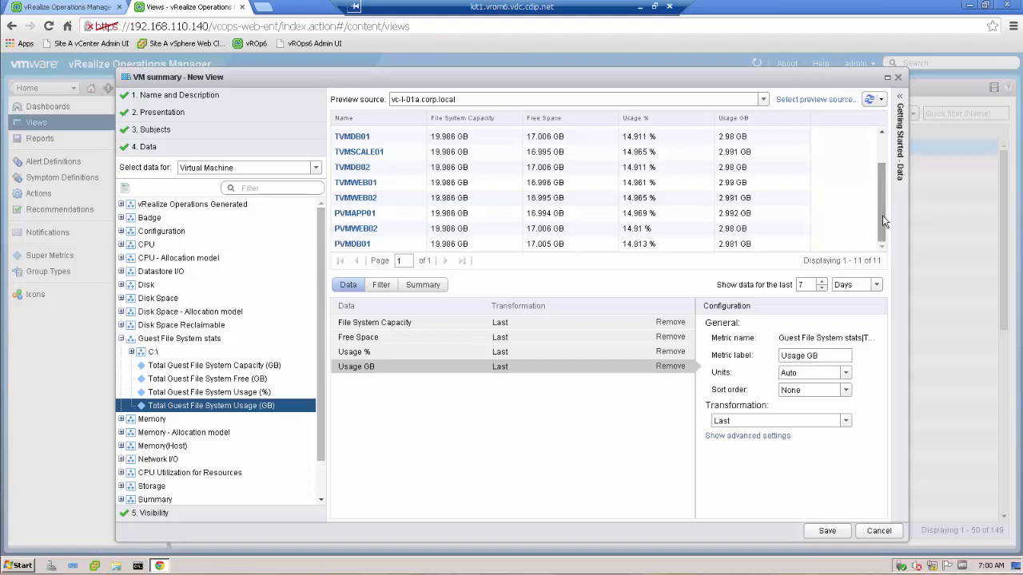
drag(883, 215, 884, 136)
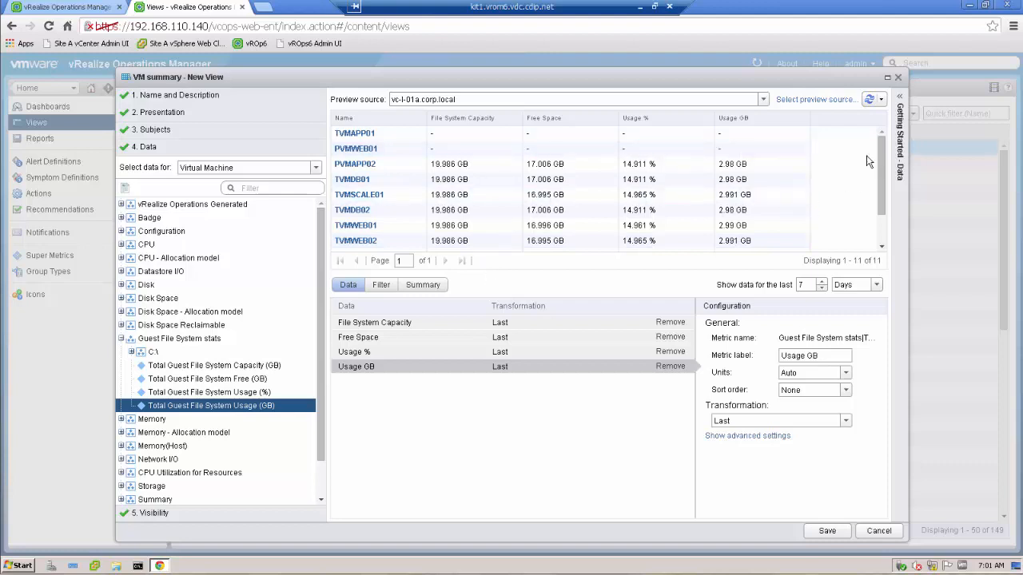
drag(882, 179, 881, 135)
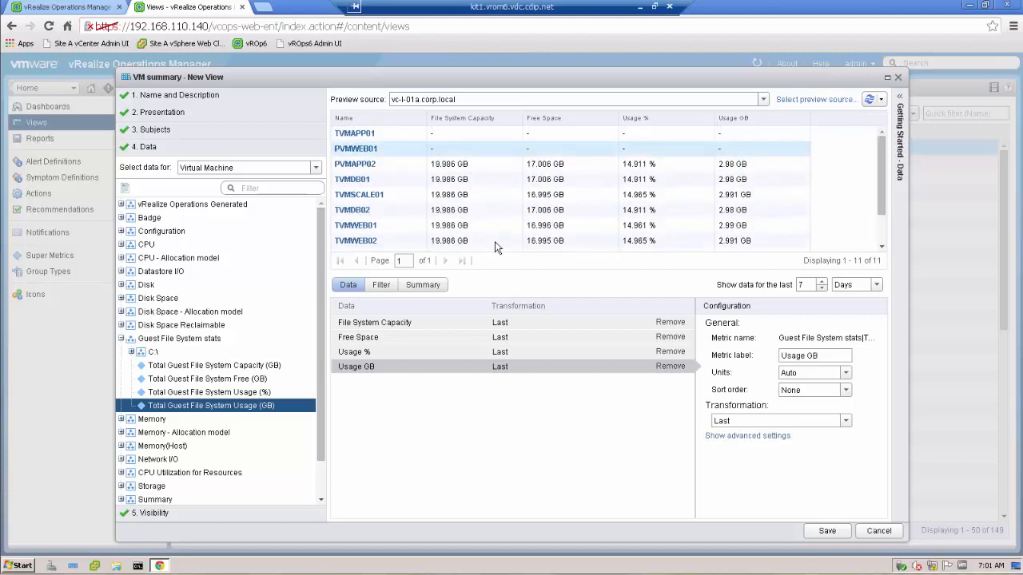
Add a summary row to the view and title it Summary average, keeping Average as the aggregation.
click(423, 286)
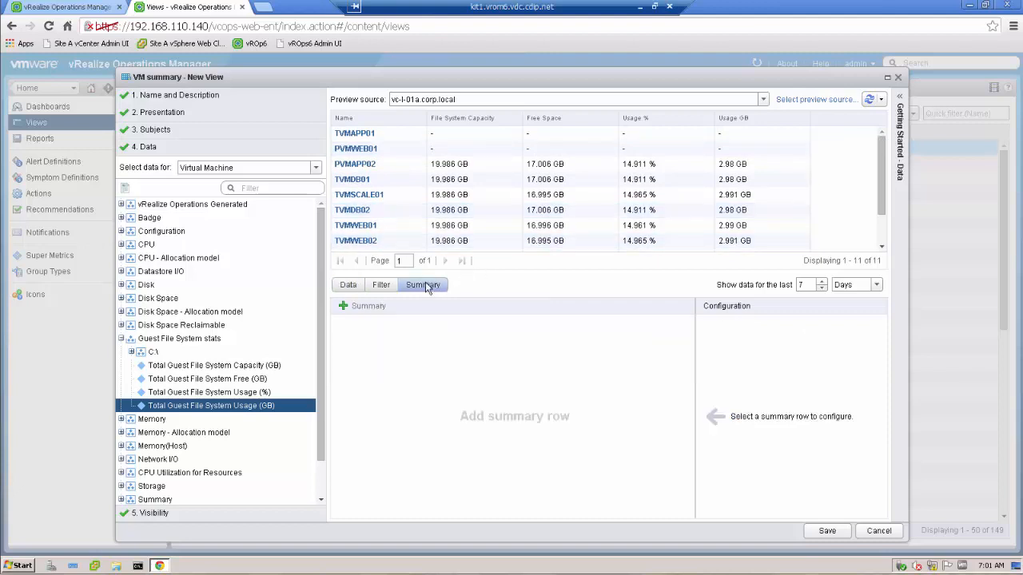
click(342, 307)
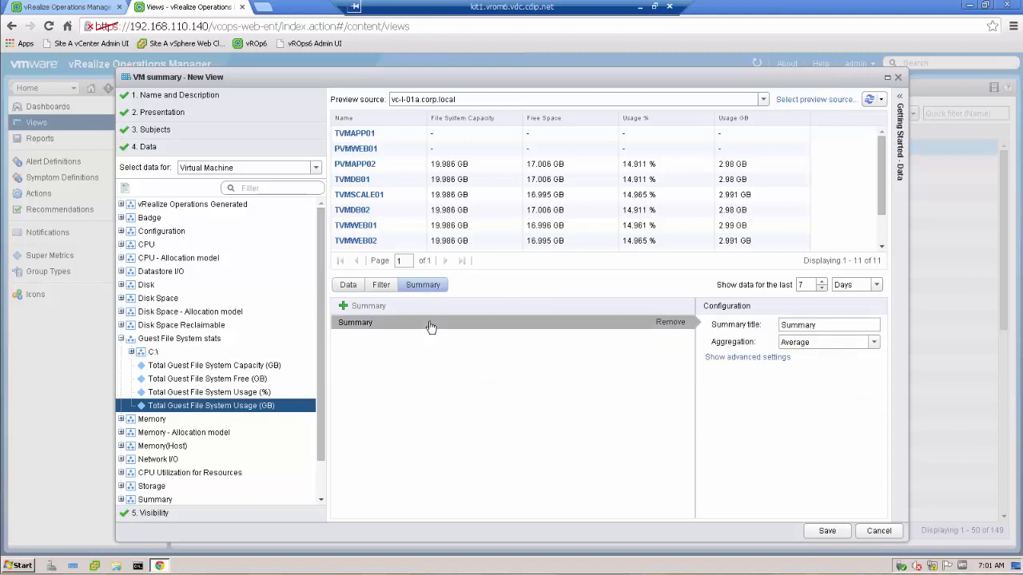
click(847, 323)
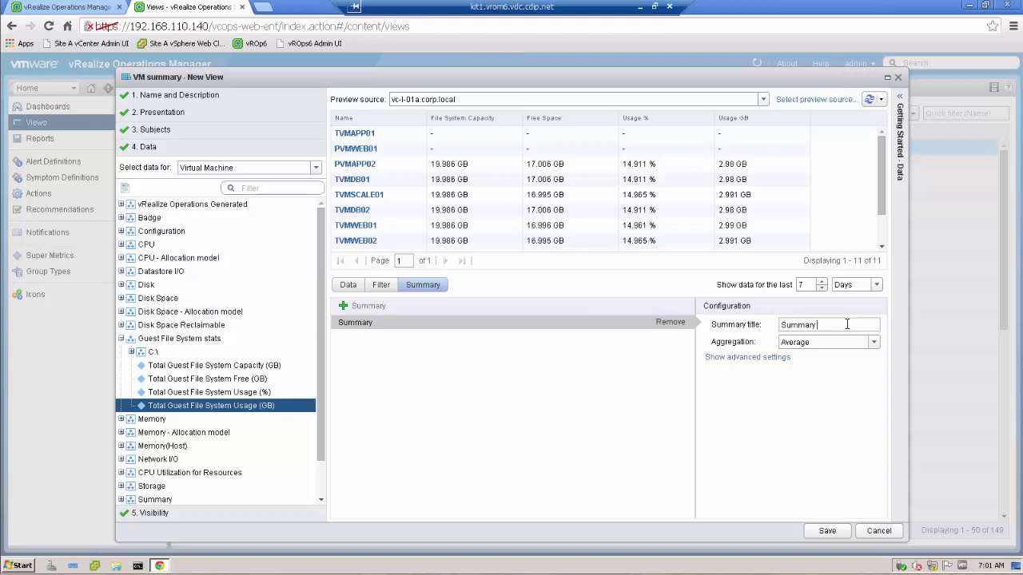
text(average)
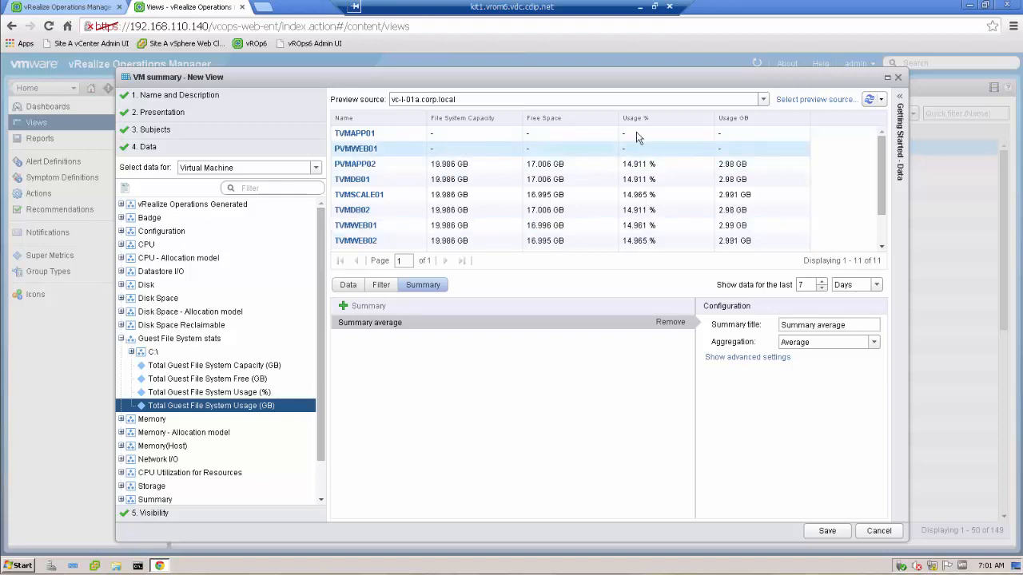
Exclude the Total Guest File System Free and Usage (%) metrics from the summary row and save the view.
click(722, 359)
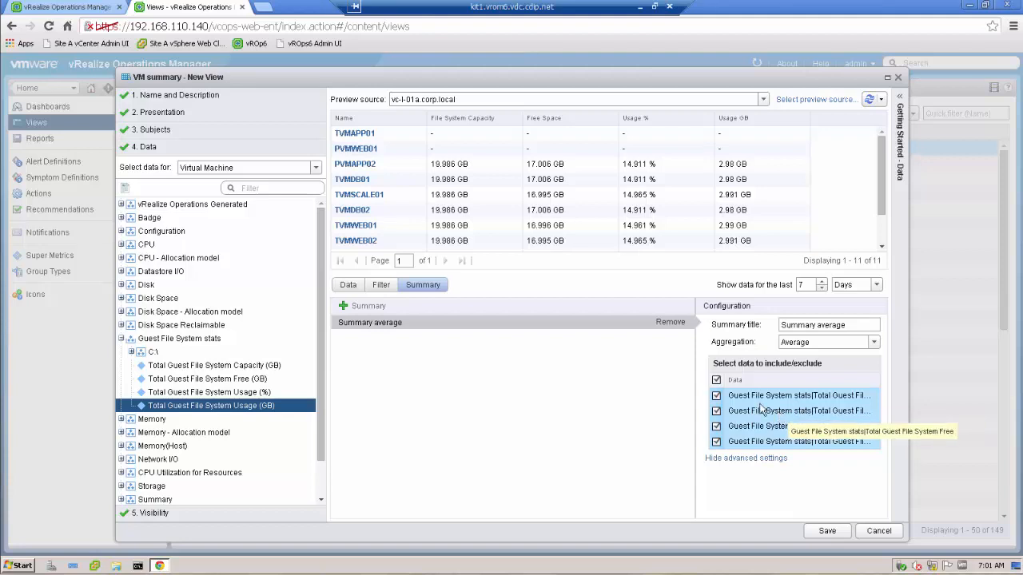
click(717, 427)
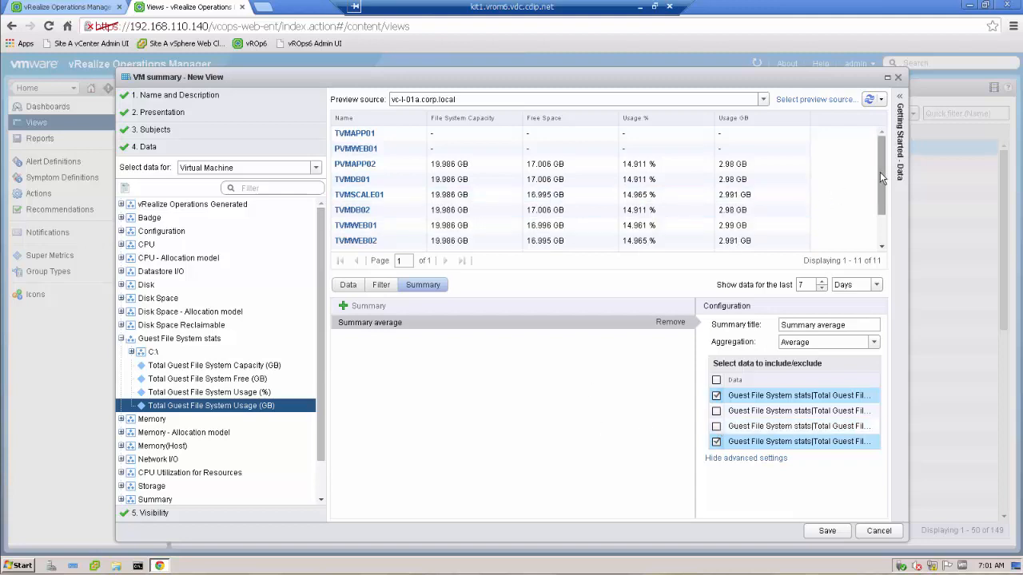
drag(882, 207, 877, 128)
click(828, 532)
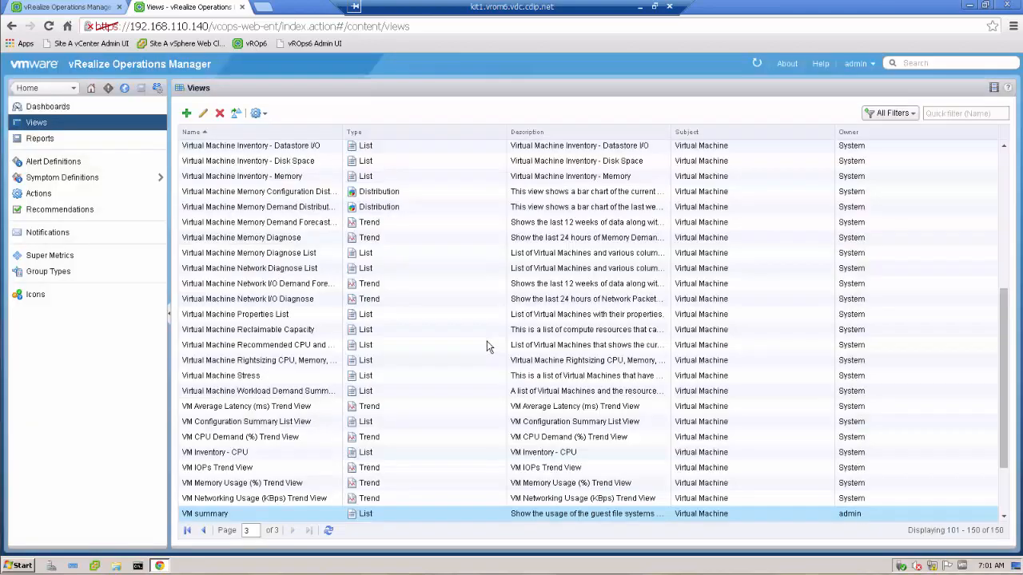
Open the details views of vc-l-01a.corp.local under vSphere World in the vSphere Hosts and Clusters inventory.
click(92, 90)
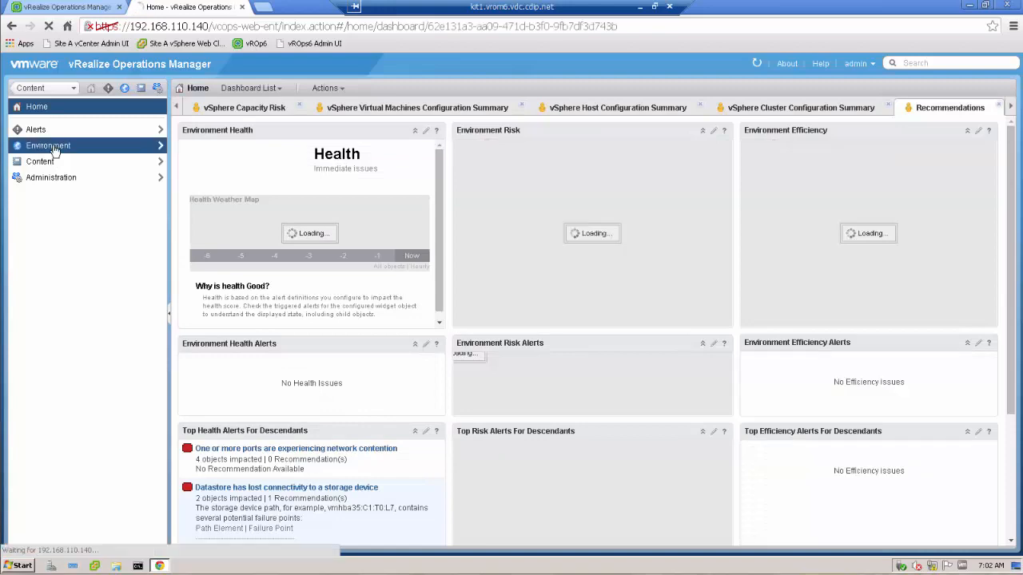
click(48, 146)
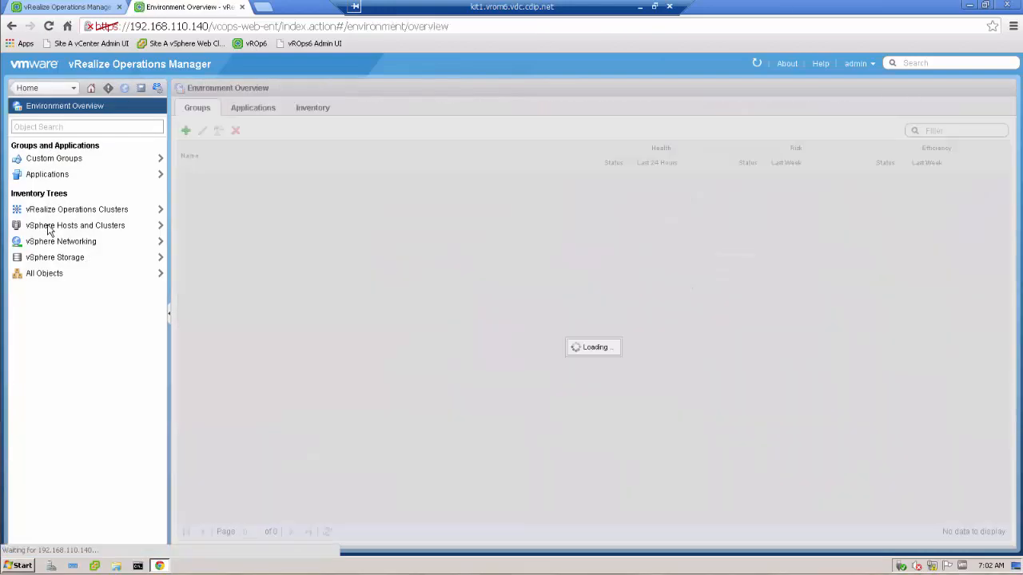
click(49, 226)
click(18, 123)
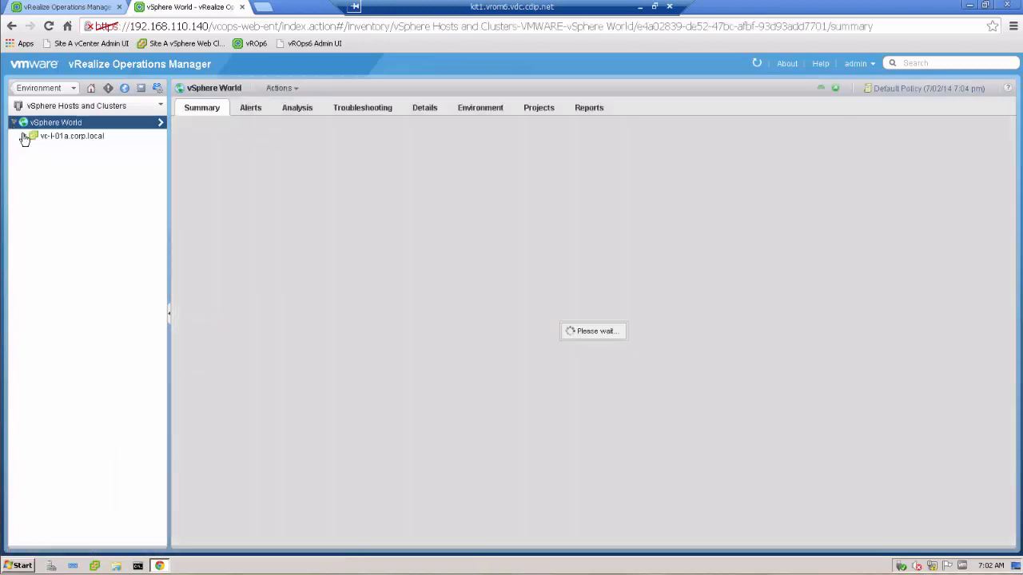
click(23, 138)
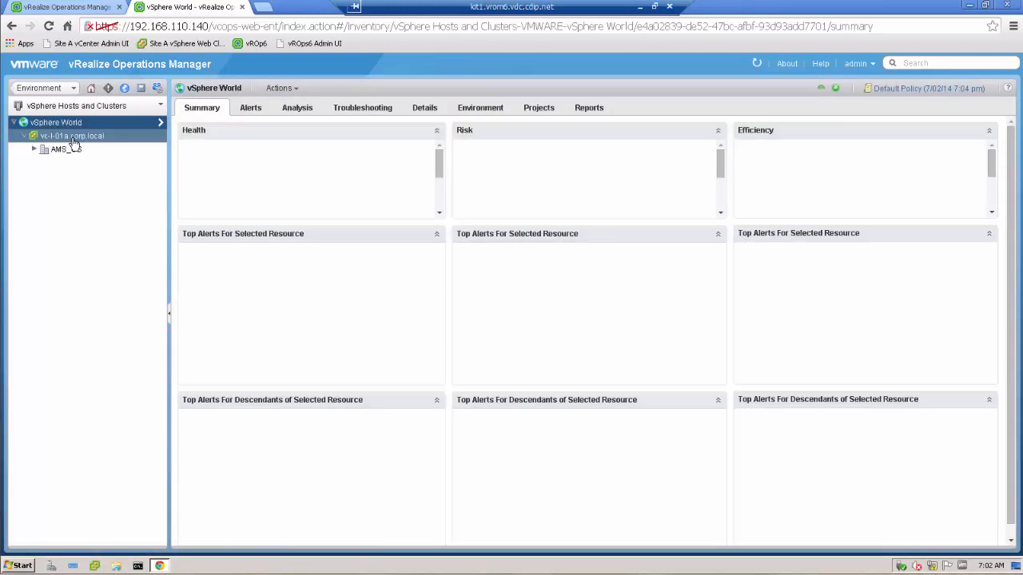
click(71, 137)
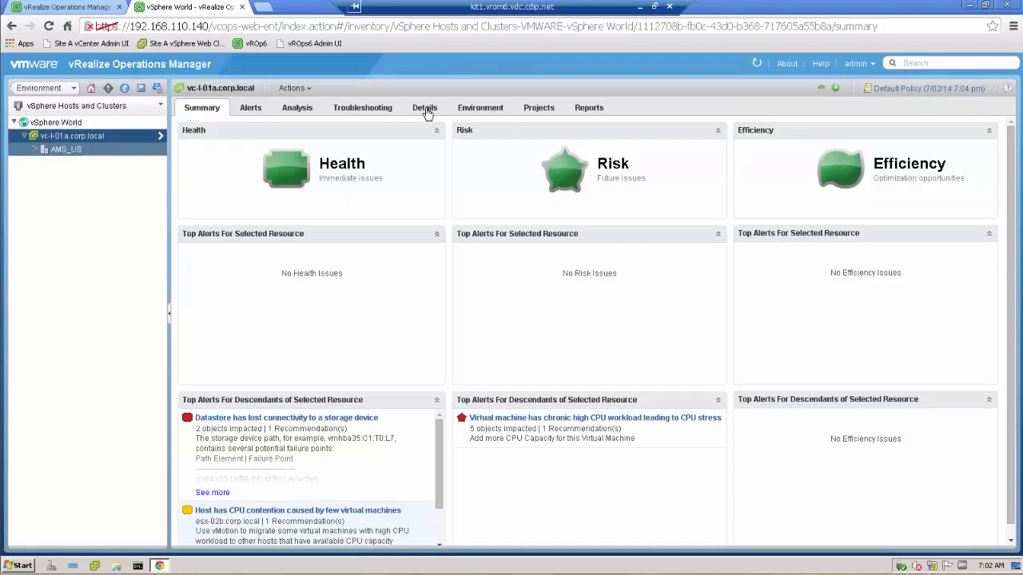
click(425, 108)
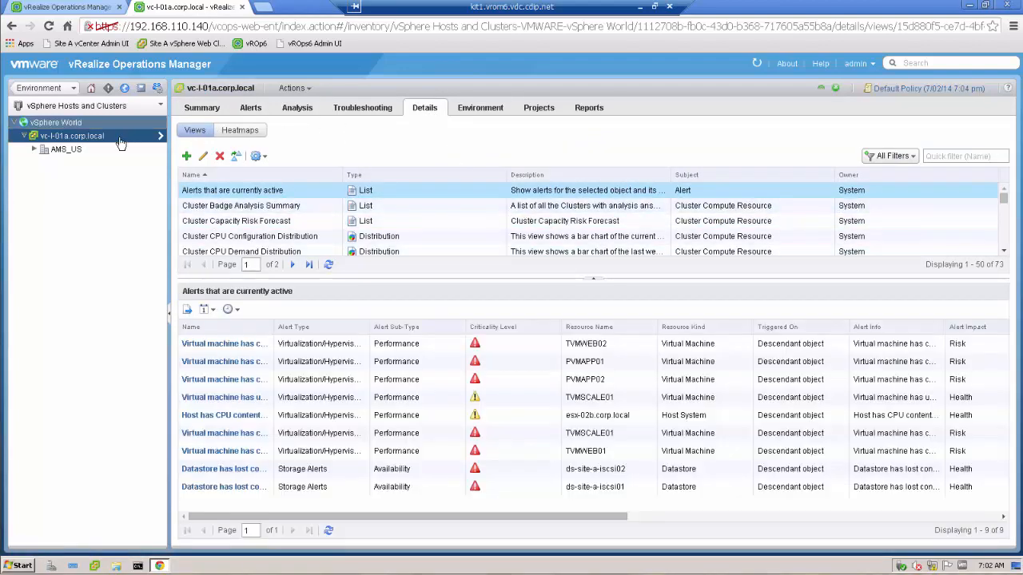
Filter the list of views by the name "vm summary" to show the VM summary view for the vCenter.
click(943, 158)
text(vm summary)
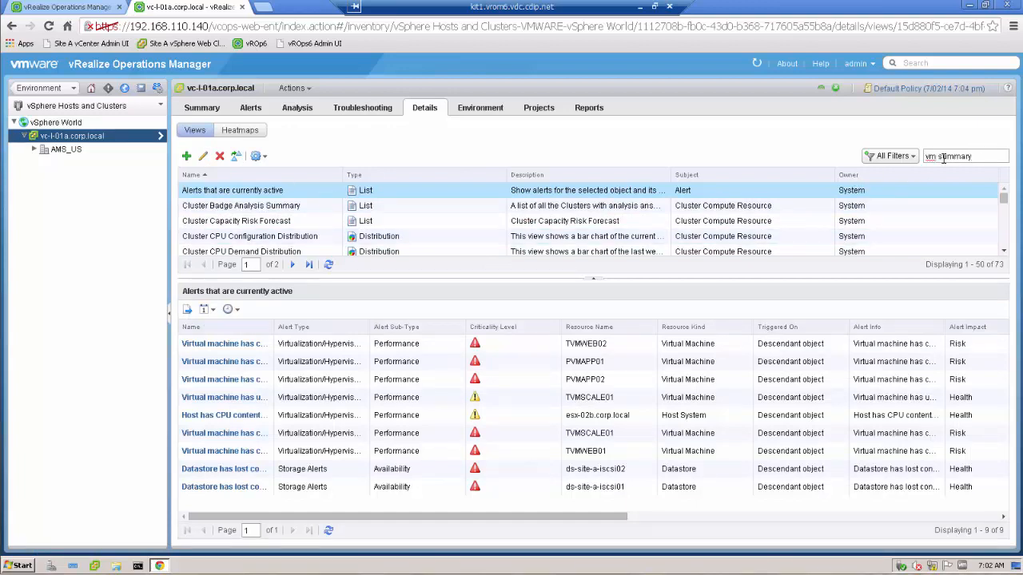
key(Return)
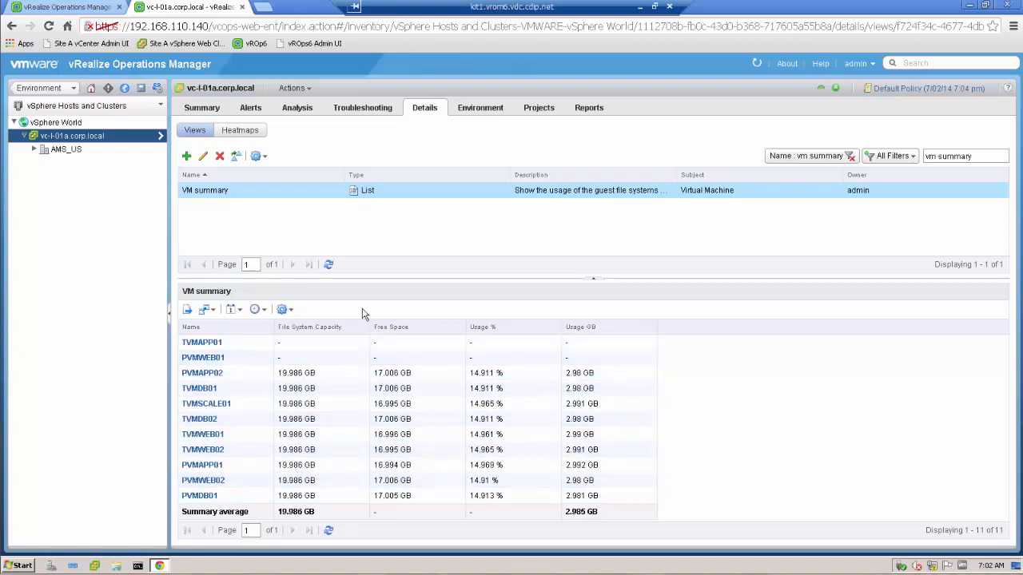
Examine the VM summary view for the Production and TestDev clusters under AMS_US and for host esx-01a.corp.local.
click(35, 150)
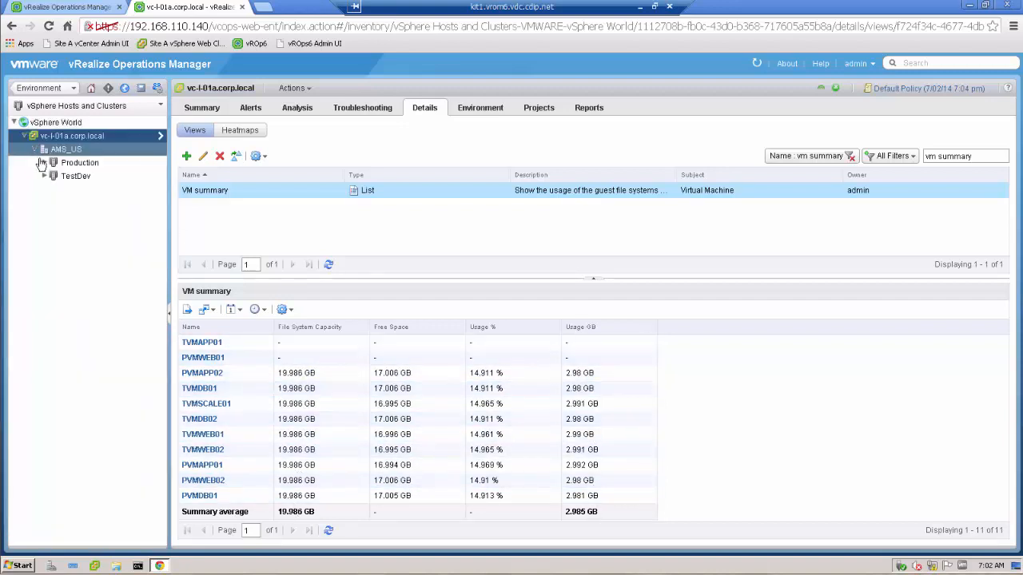
double_click(77, 164)
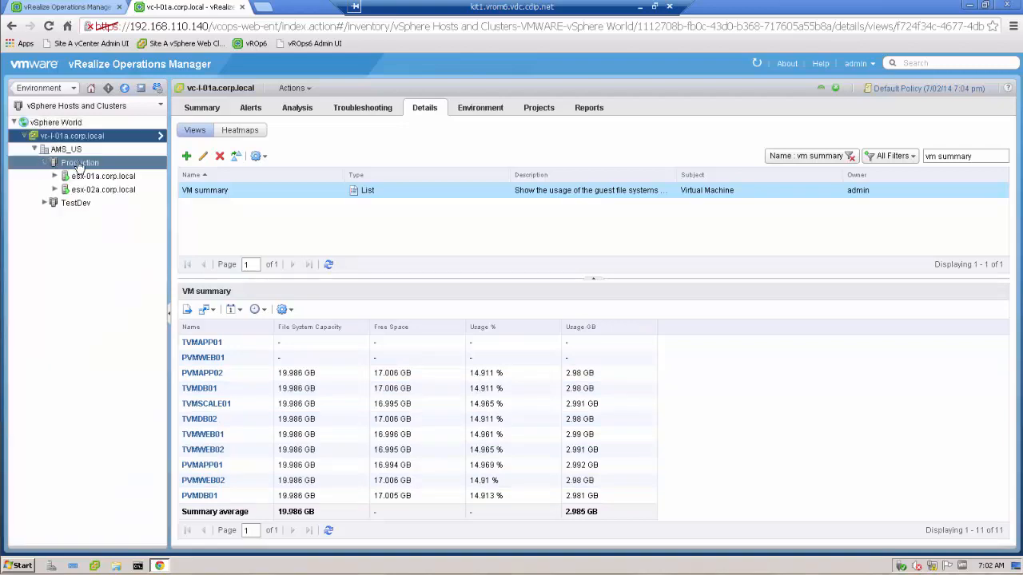
click(79, 163)
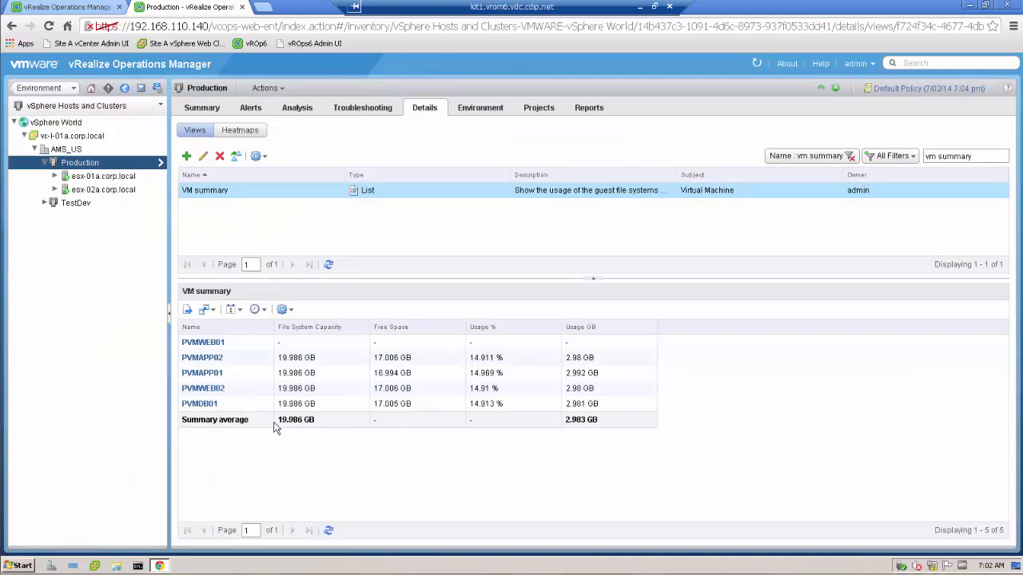
click(83, 205)
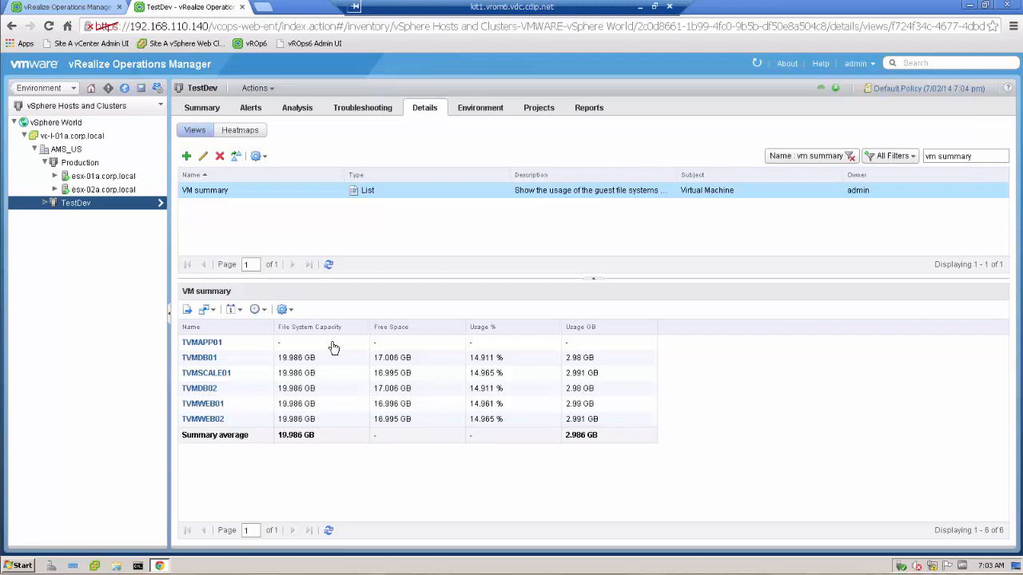
click(84, 177)
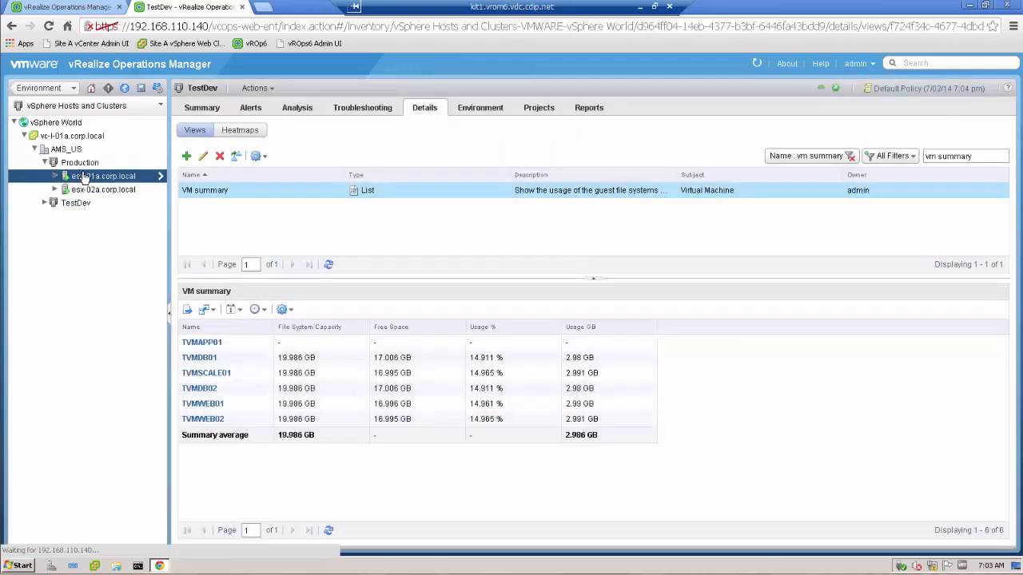